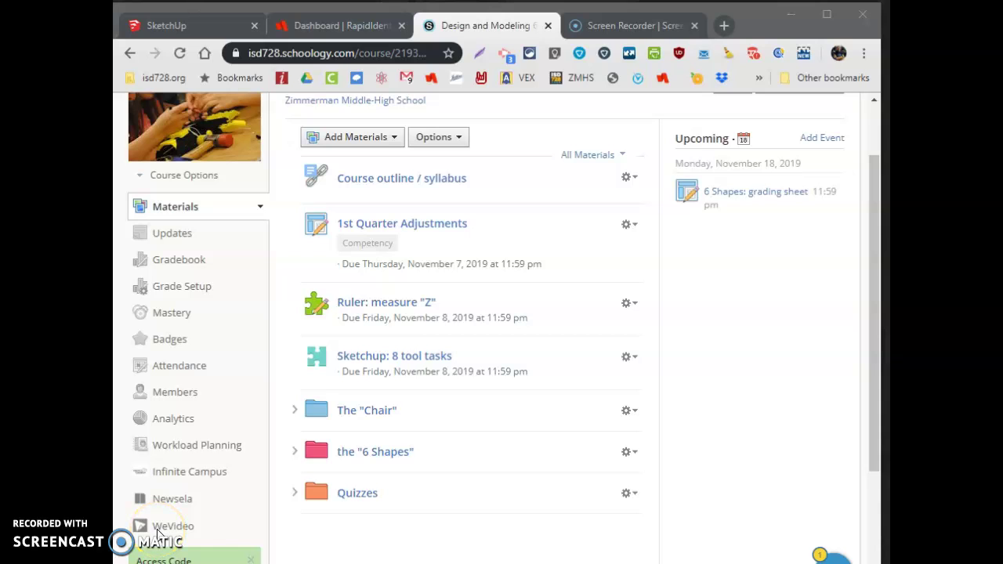
- Open the 6 Shapes folder and launch 6_shapes_frame.skp in SketchUp
click(379, 458)
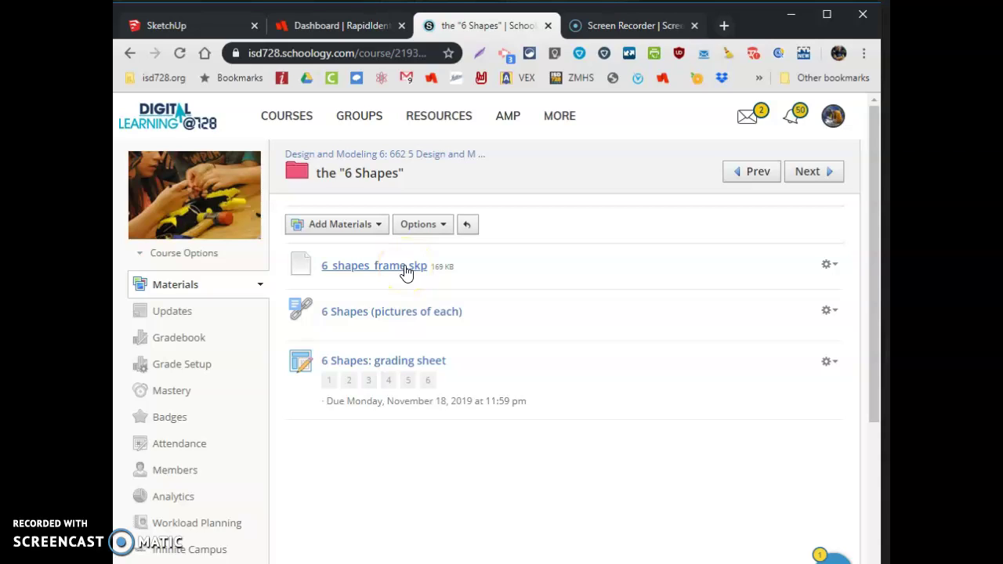
click(405, 270)
click(167, 24)
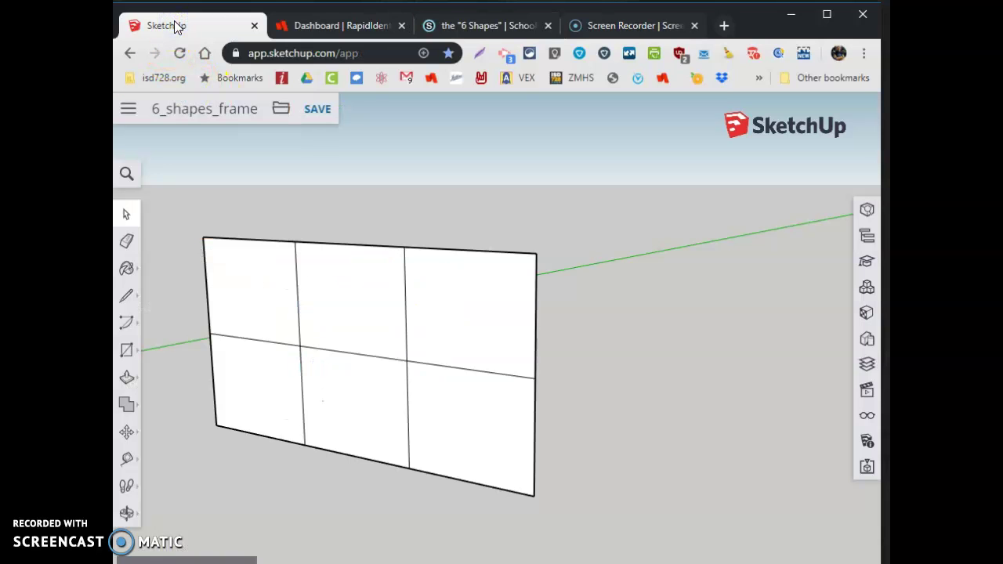
click(462, 24)
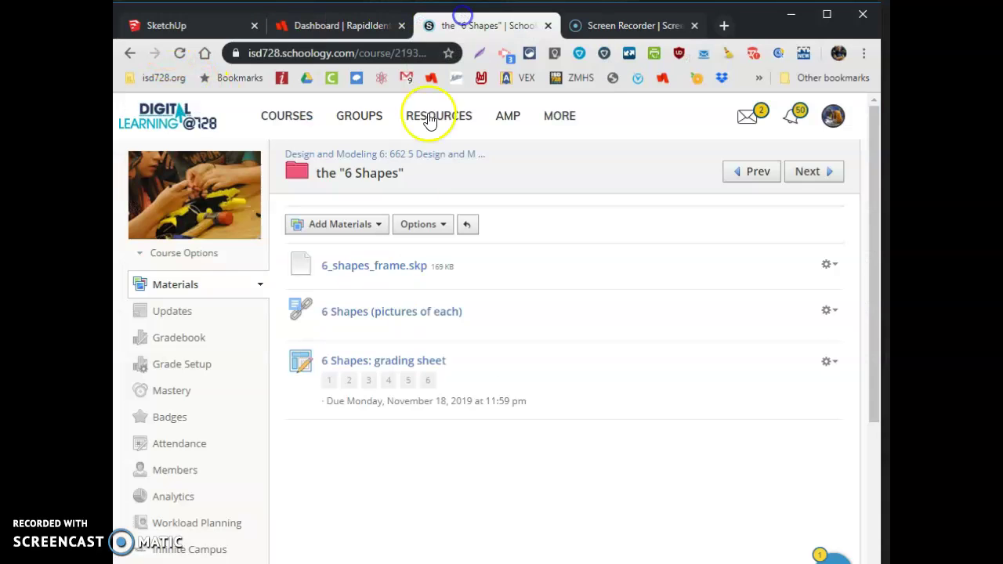
- Open the '6 Shapes (pictures of each)' document showing the dimensioned L-shaped step block
click(379, 313)
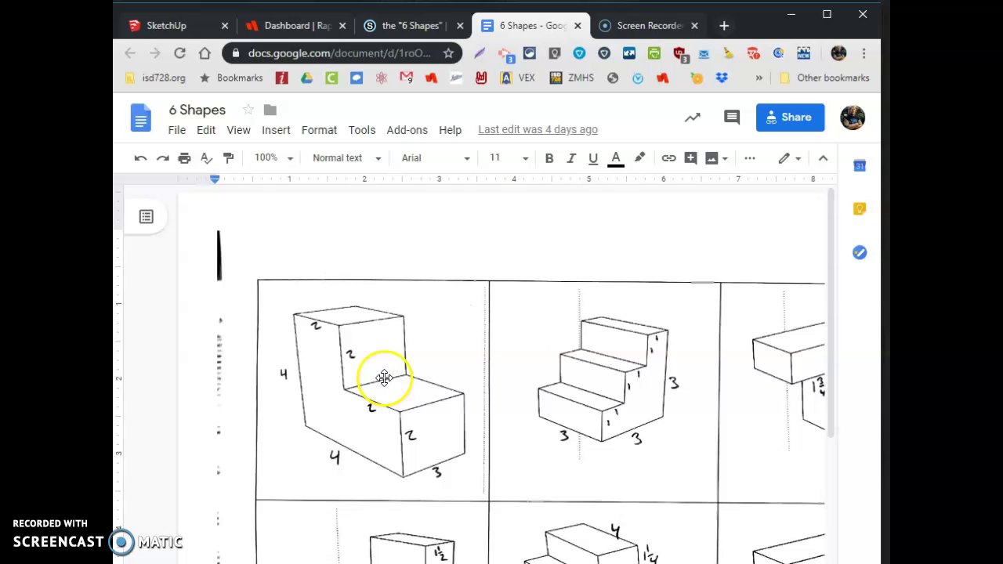
click(171, 26)
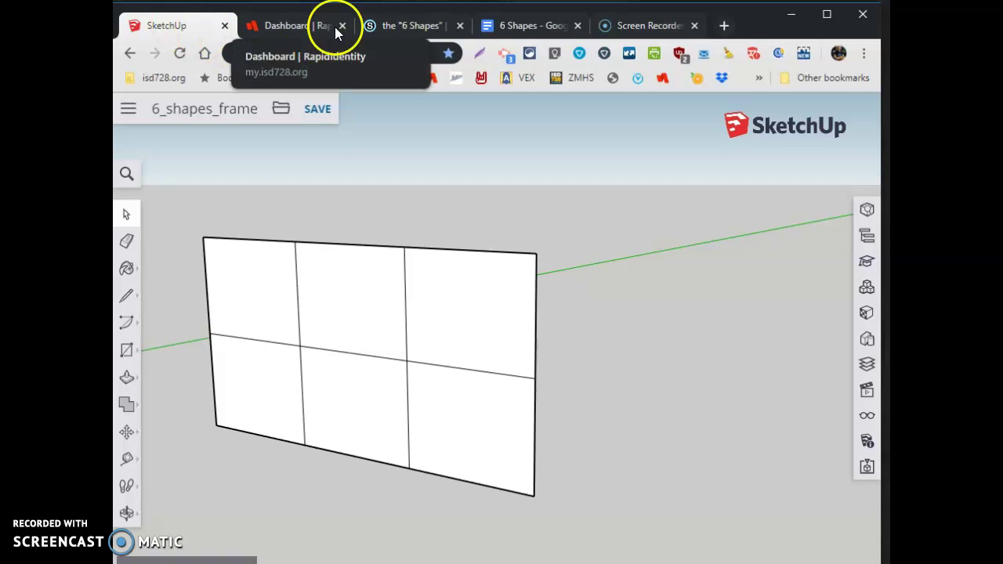
click(401, 25)
click(526, 25)
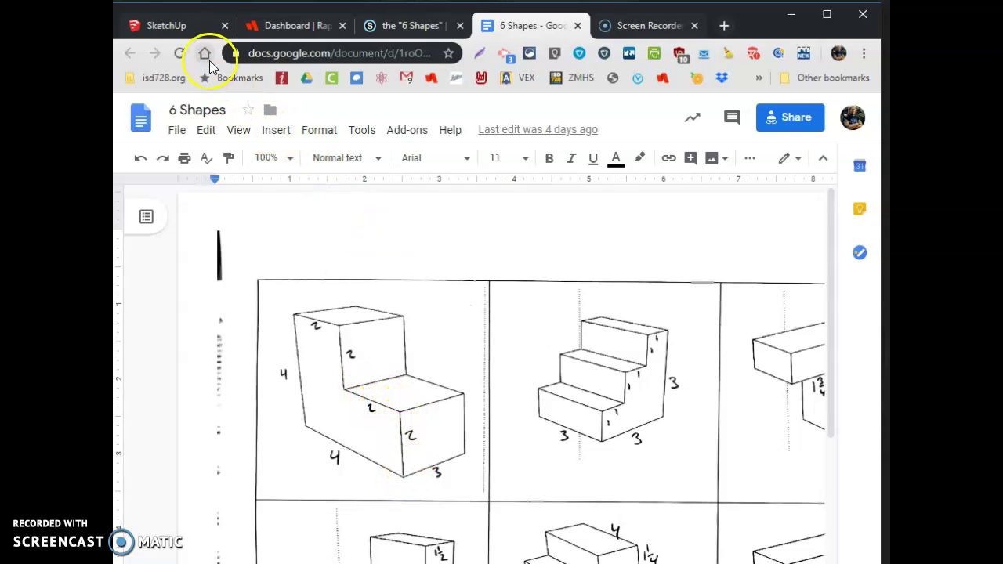
- Bring up the SketchUp model and orbit the view to face the six-cell panel
click(188, 25)
scroll(227, 313, down, 2)
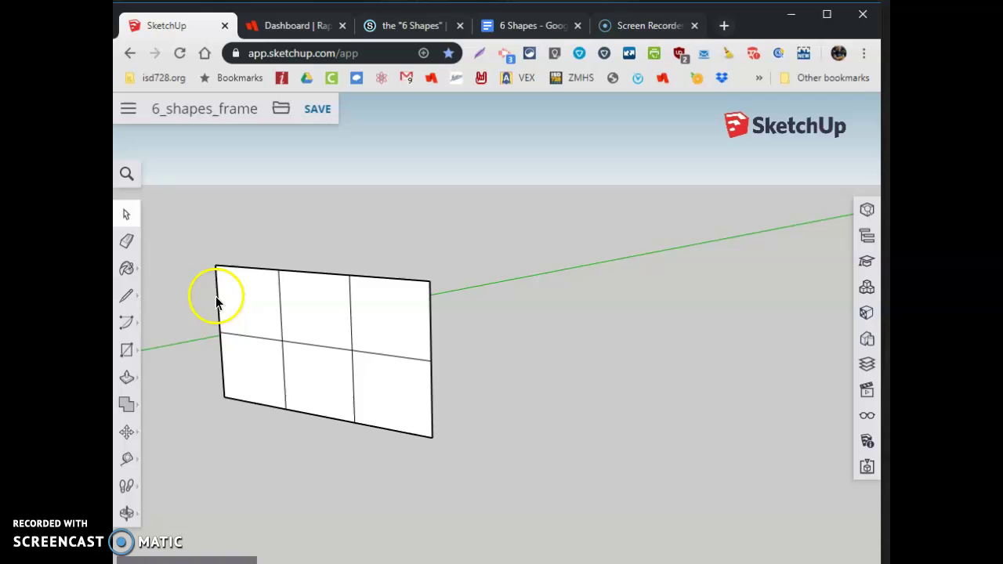
scroll(206, 287, up, 2)
scroll(235, 321, up, 3)
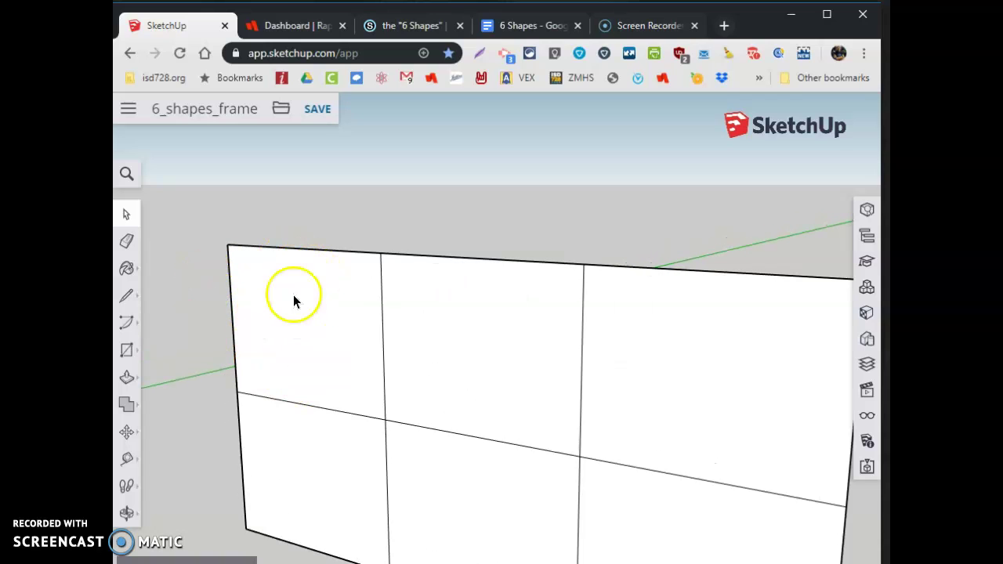
click(126, 514)
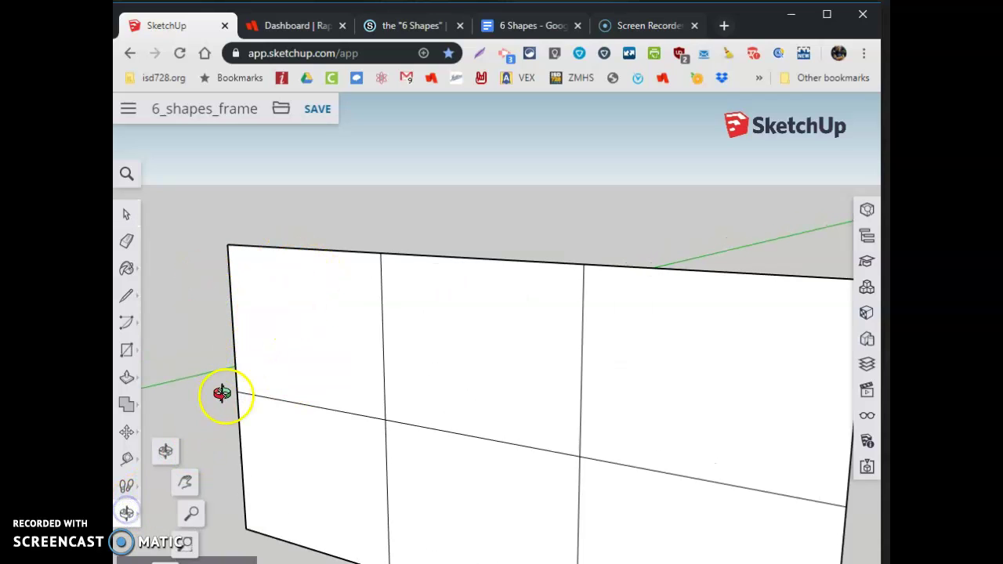
mouse_move(224, 394)
mouse_down()
mouse_move(525, 427)
mouse_move(559, 383)
mouse_move(450, 384)
mouse_move(293, 421)
mouse_move(356, 448)
mouse_move(354, 461)
mouse_up()
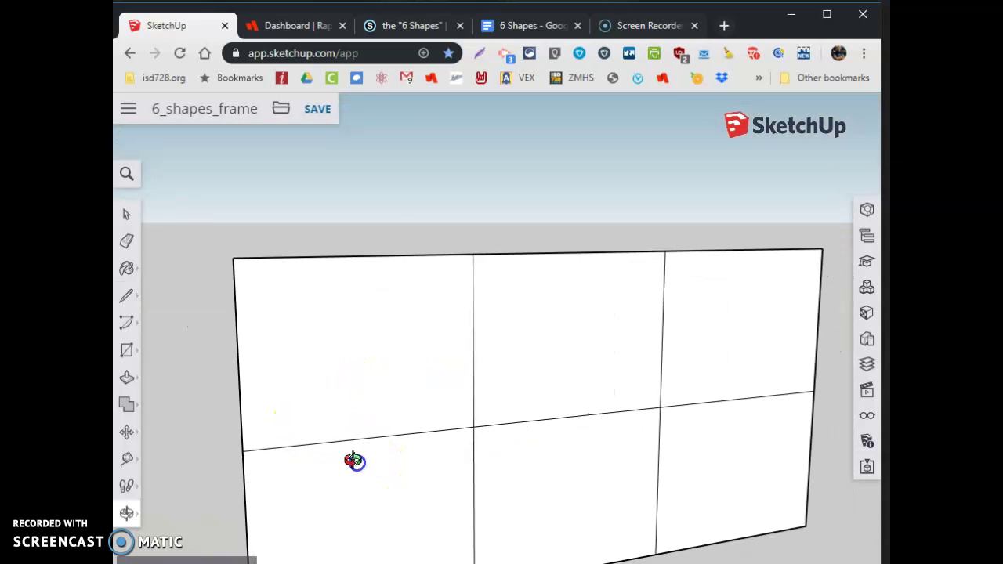
- Draw a short horizontal line in the upper-left cell, cancelling a stray second line
click(127, 296)
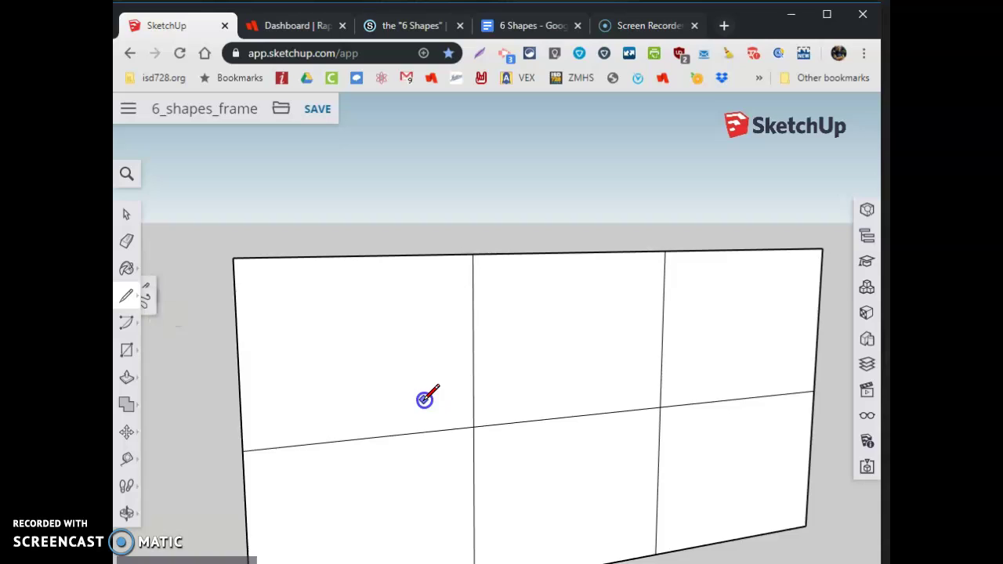
click(424, 399)
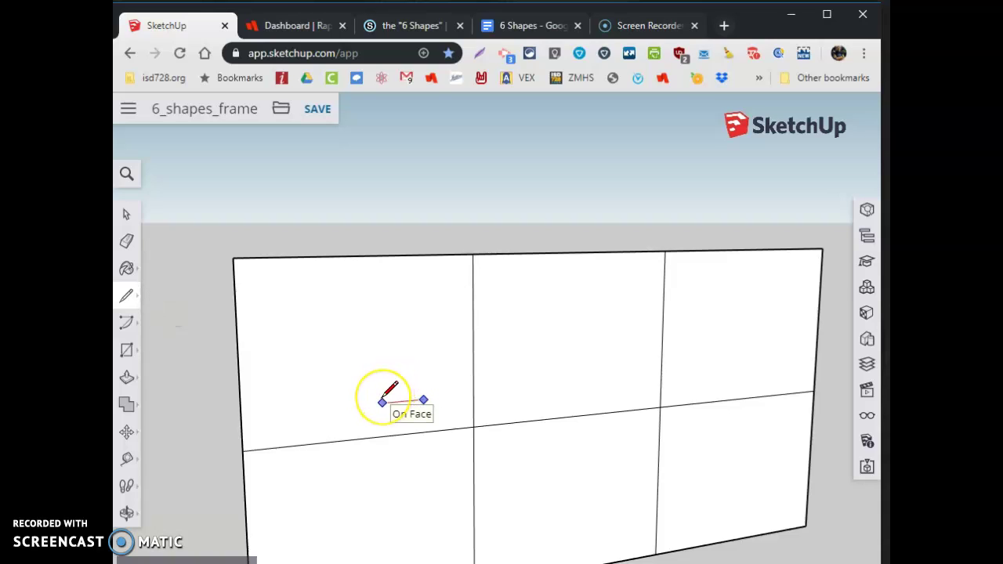
click(380, 402)
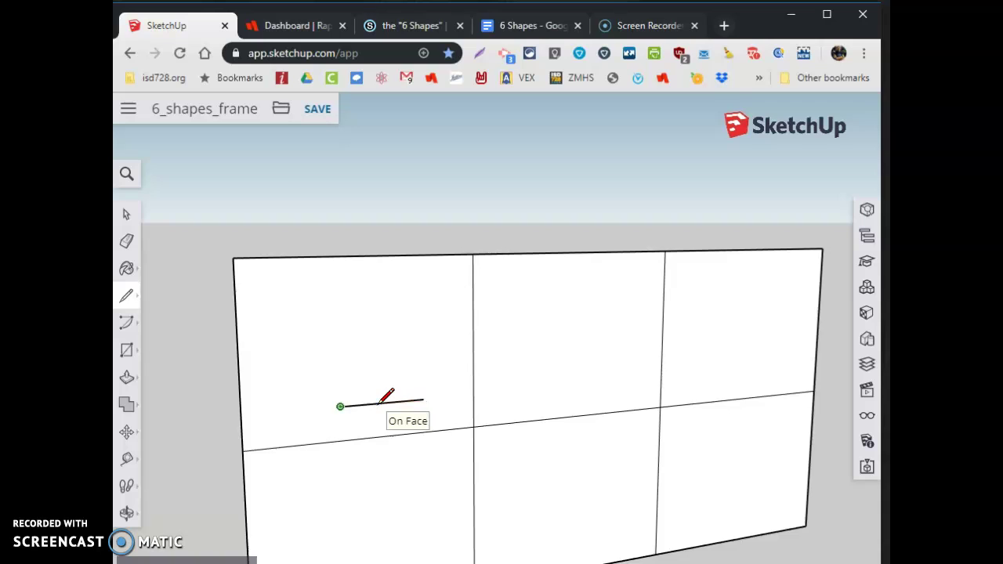
drag(380, 402, 609, 527)
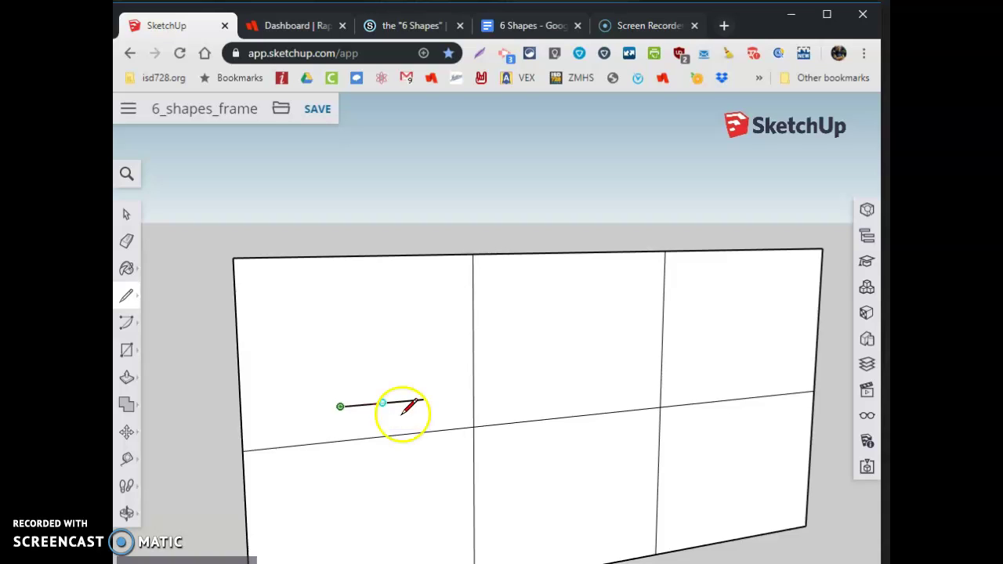
click(615, 532)
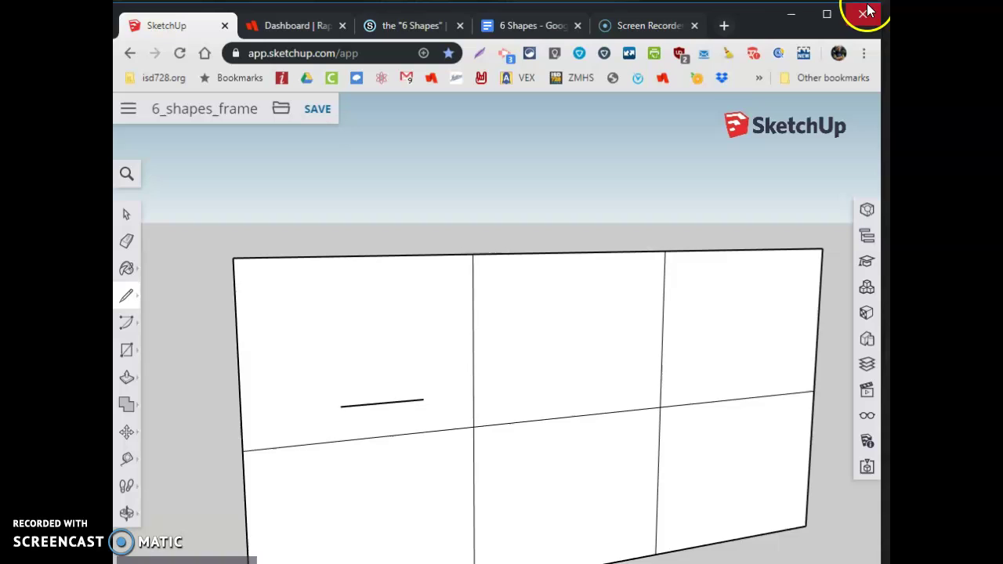
- Draw the left, top and closing edges of the L profile in the first cell
drag(798, 35, 797, 31)
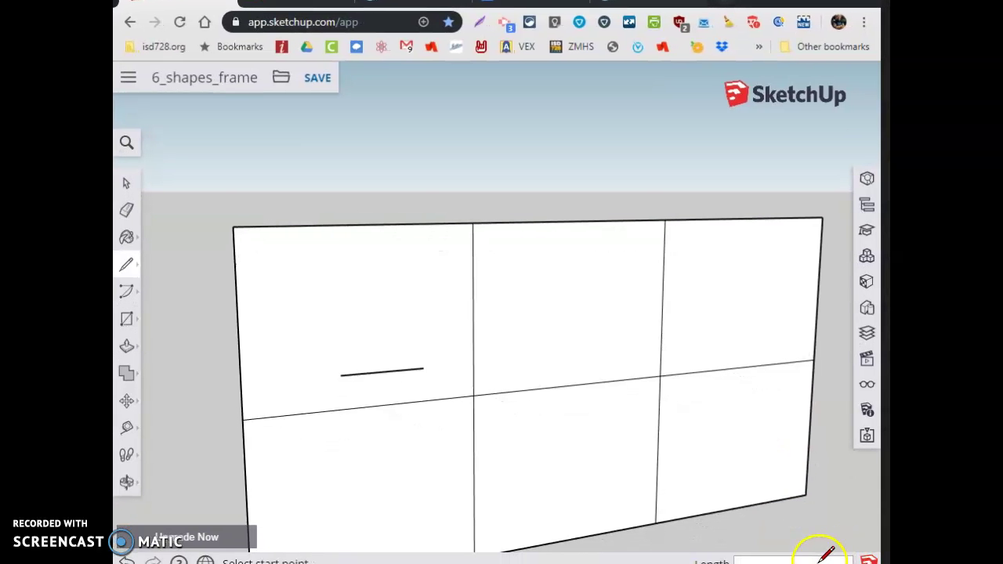
click(340, 375)
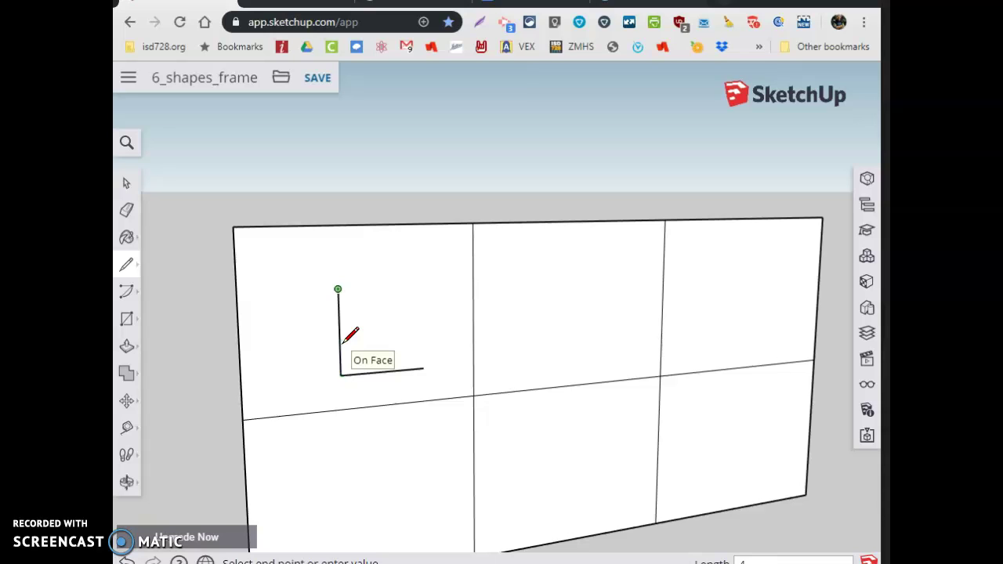
click(356, 288)
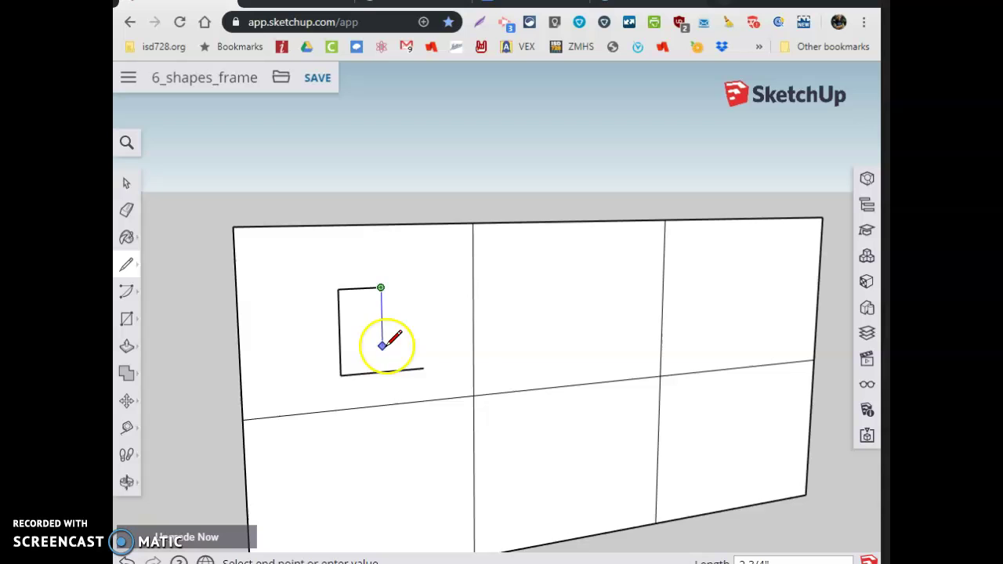
mouse_move(385, 344)
mouse_down()
mouse_move(480, 323)
mouse_move(424, 368)
mouse_up()
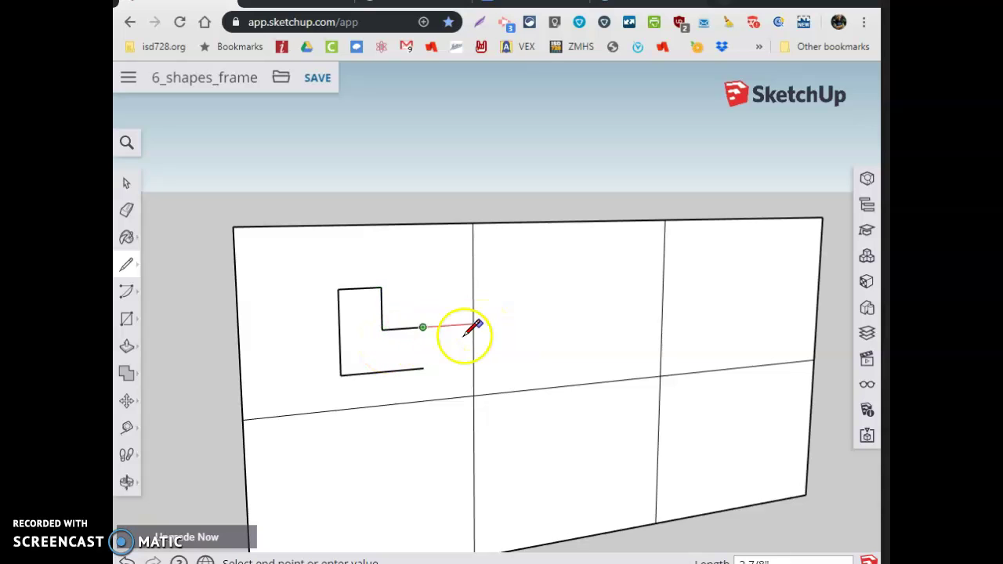
click(424, 369)
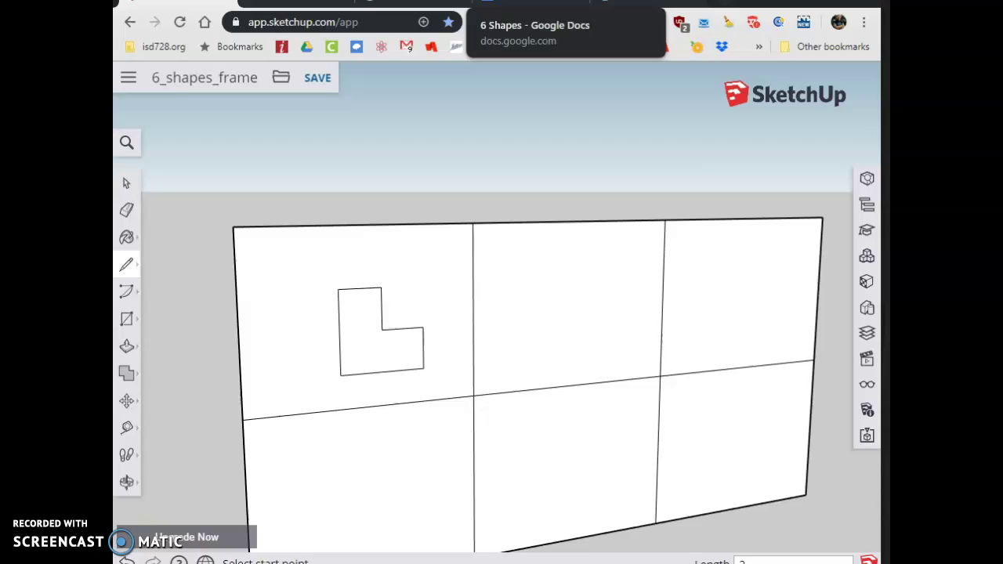
- Recheck the dimensioned step figure in the Google Doc, then go back to SketchUp
click(532, 3)
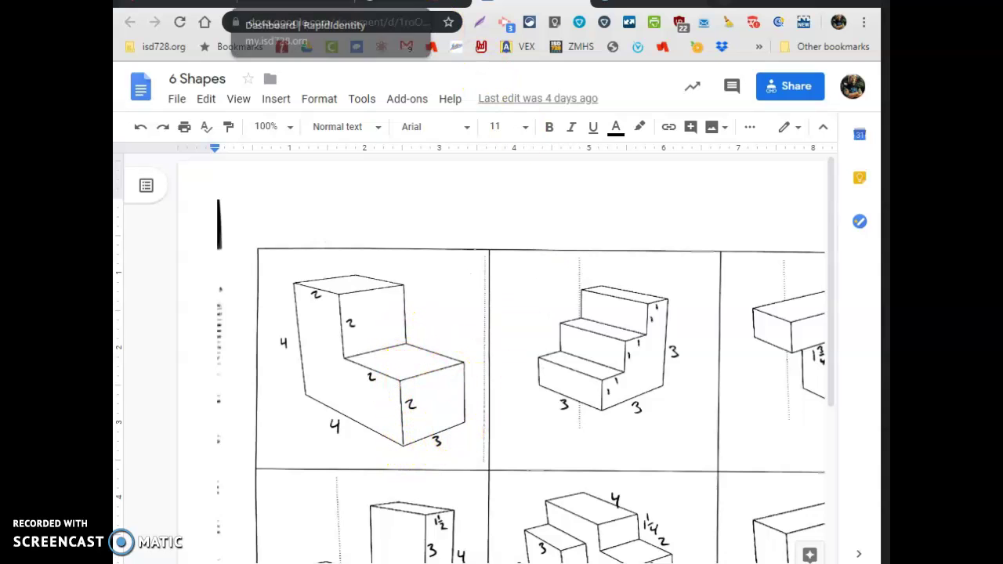
click(297, 4)
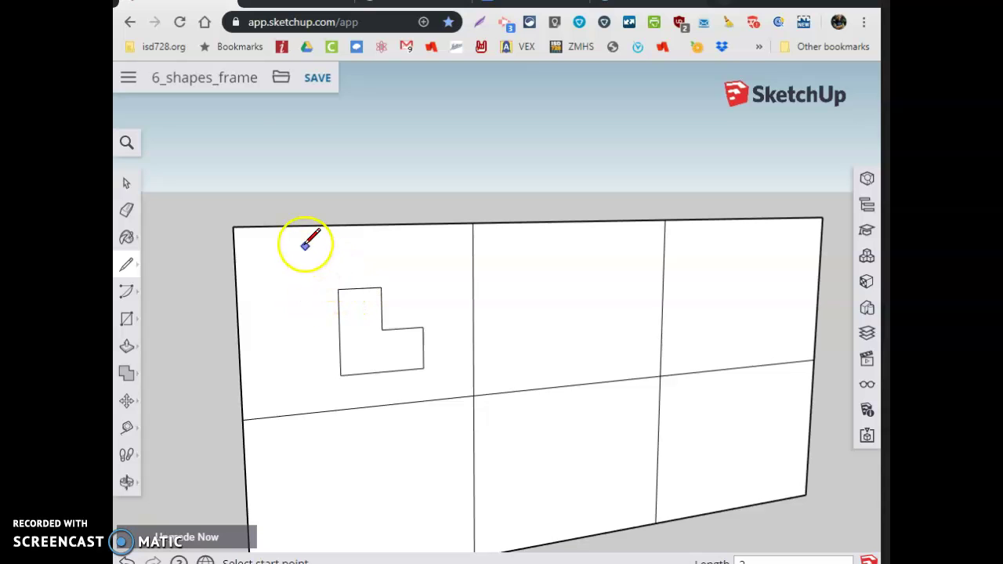
- Delete the first cell's surrounding face so the L face stands alone, then orbit toward it
click(130, 185)
click(298, 301)
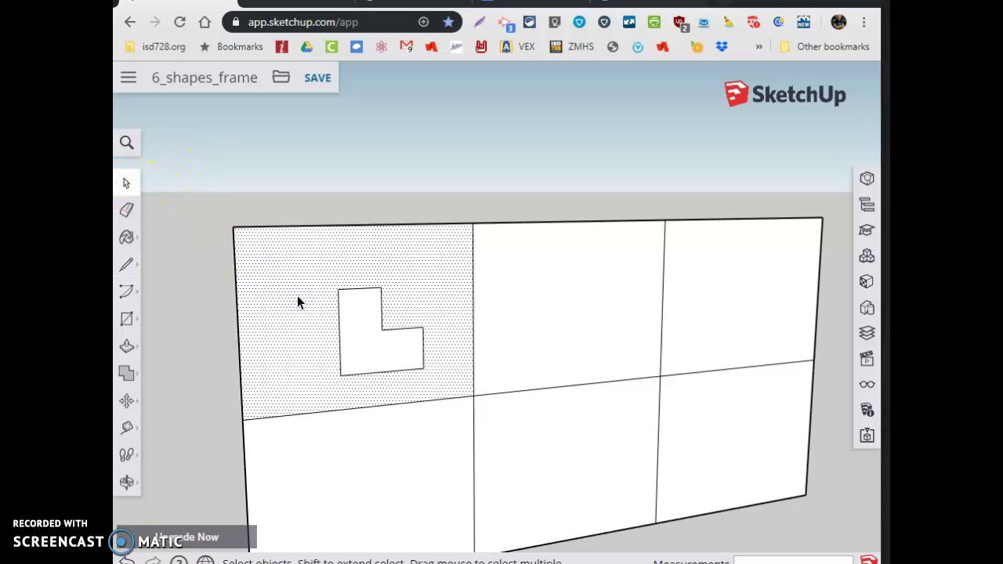
key(Delete)
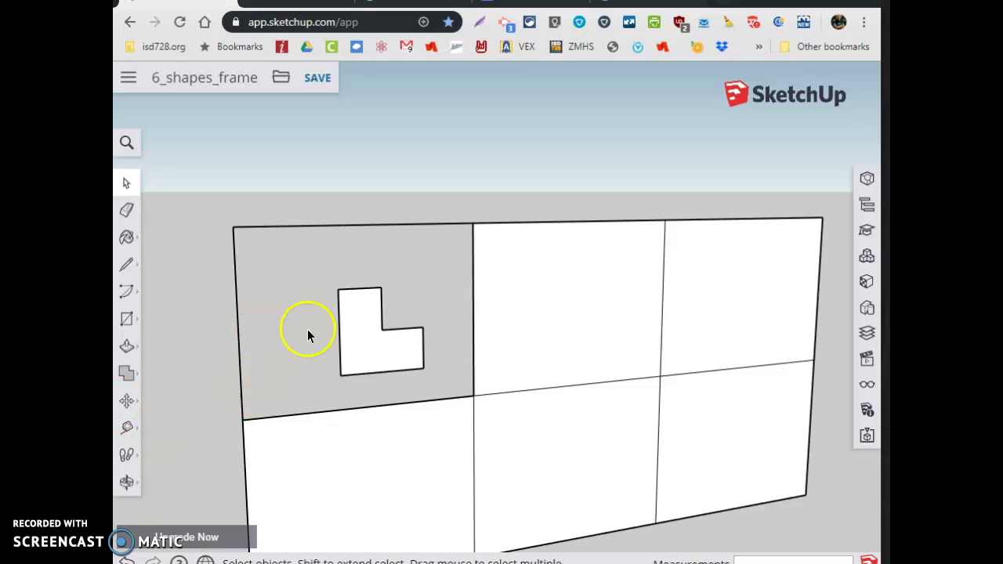
scroll(307, 335, up, 3)
click(126, 482)
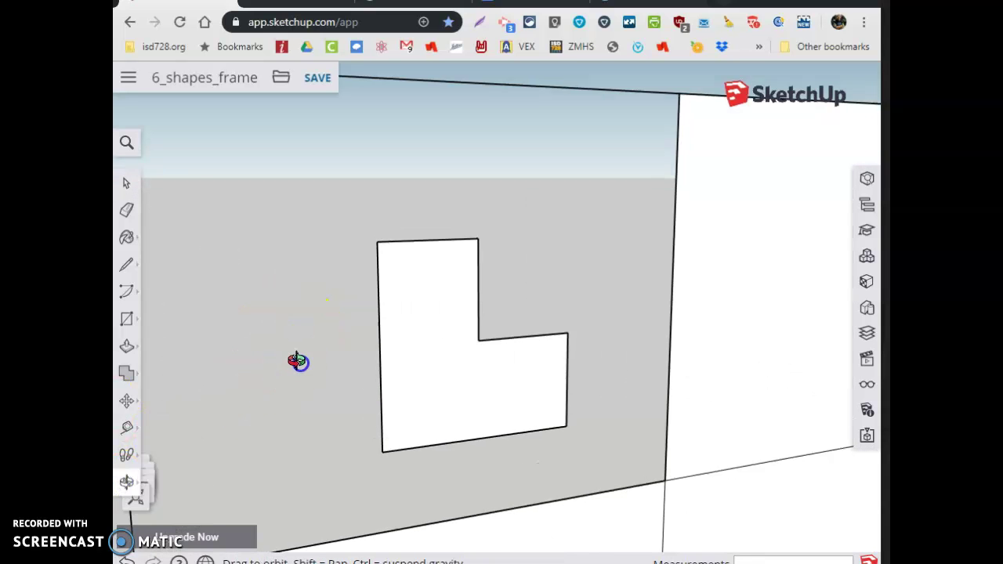
drag(297, 360, 382, 446)
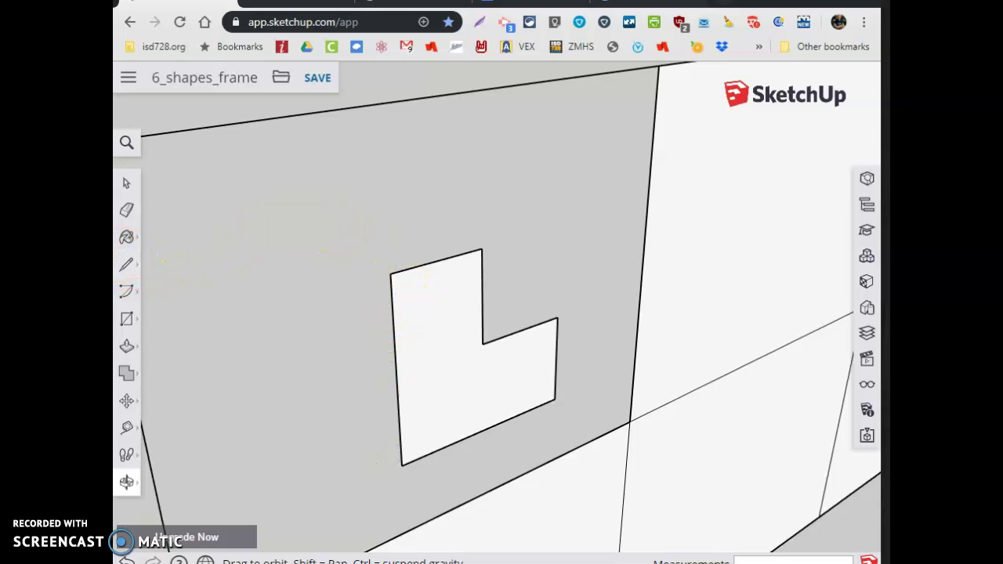
- Push/pull the L-shaped face out into a solid 3 units deep
click(126, 481)
drag(224, 352, 625, 414)
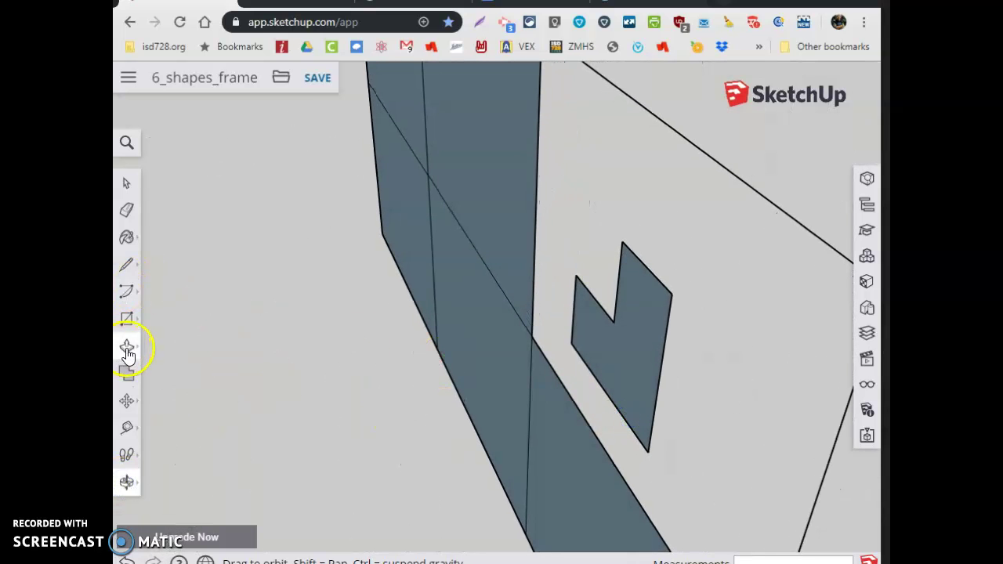
click(126, 345)
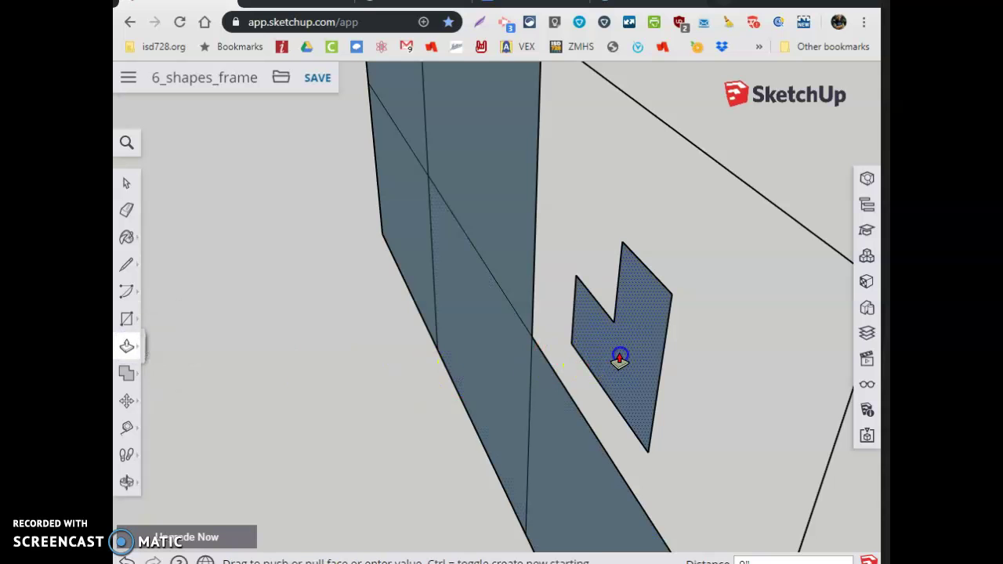
drag(619, 355, 396, 413)
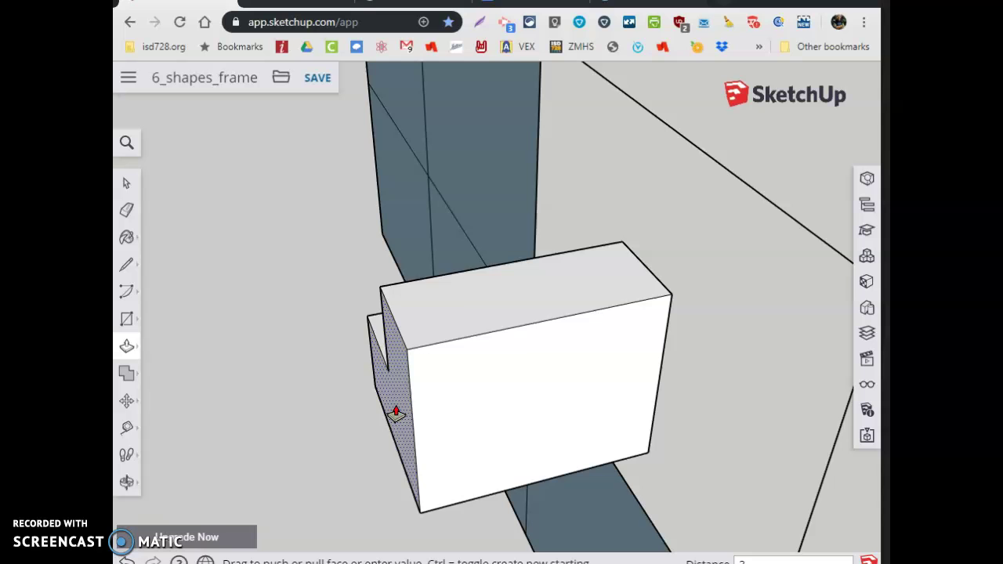
key(Escape)
click(463, 320)
- Orbit around the extruded L block to inspect it from the front
click(170, 418)
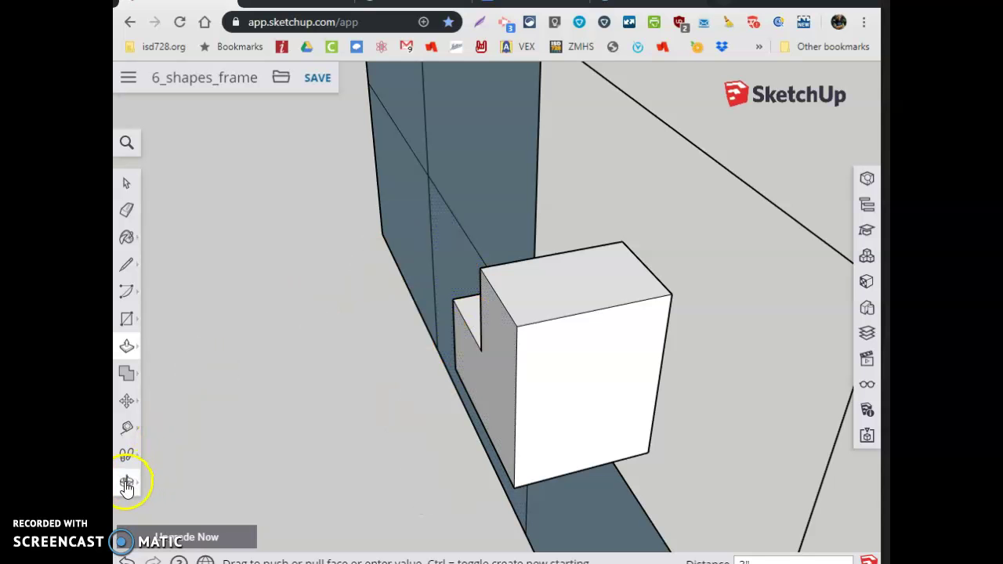
drag(126, 483, 224, 419)
mouse_move(363, 391)
mouse_down()
mouse_move(249, 325)
mouse_move(134, 321)
mouse_up()
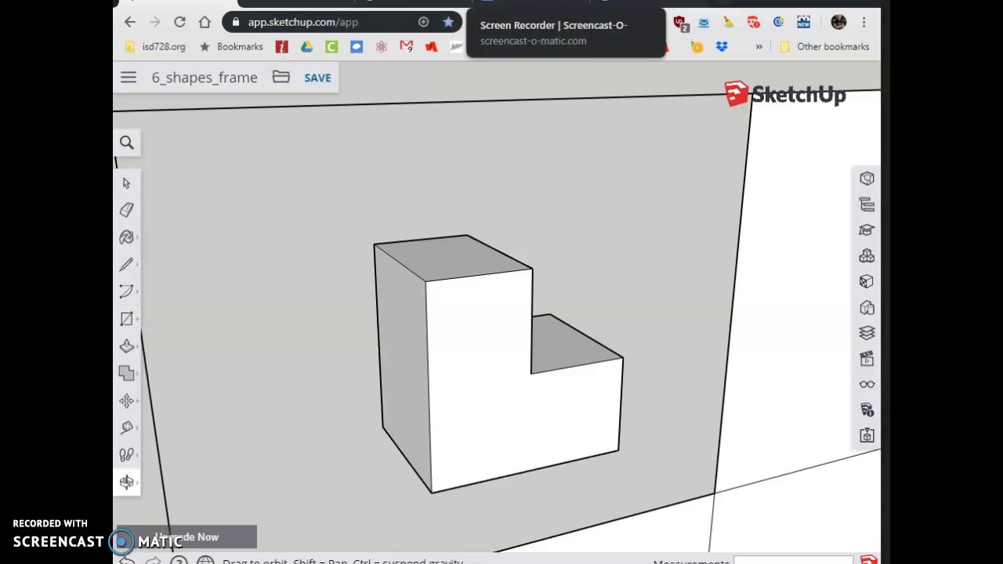
click(352, 4)
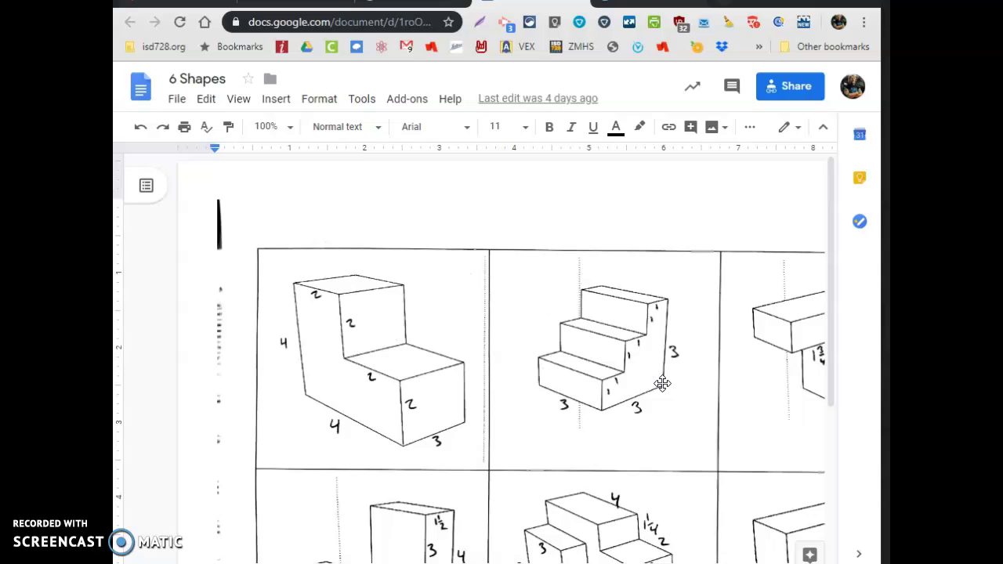
scroll(490, 384, down, 2)
scroll(482, 385, down, 2)
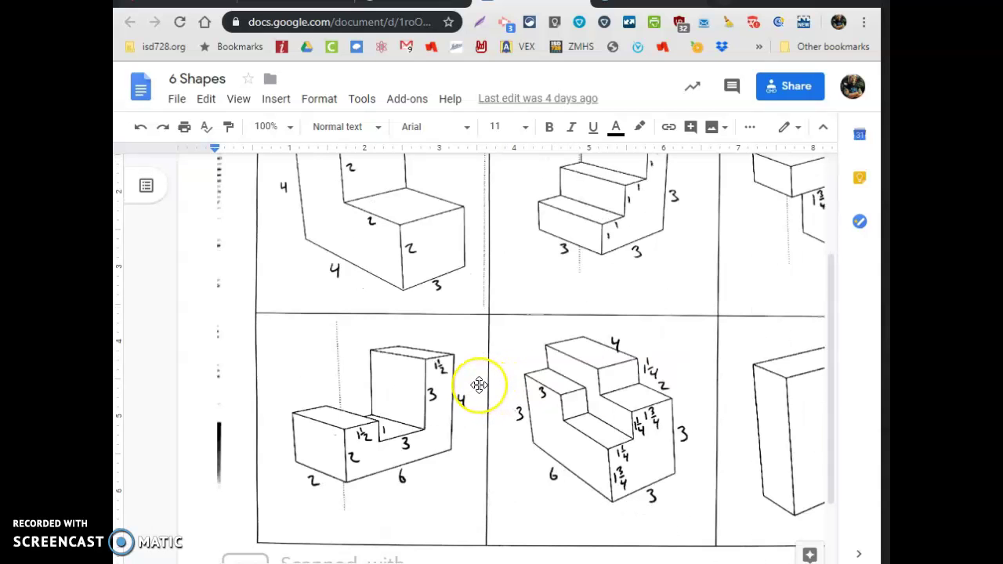
scroll(468, 326, up, 2)
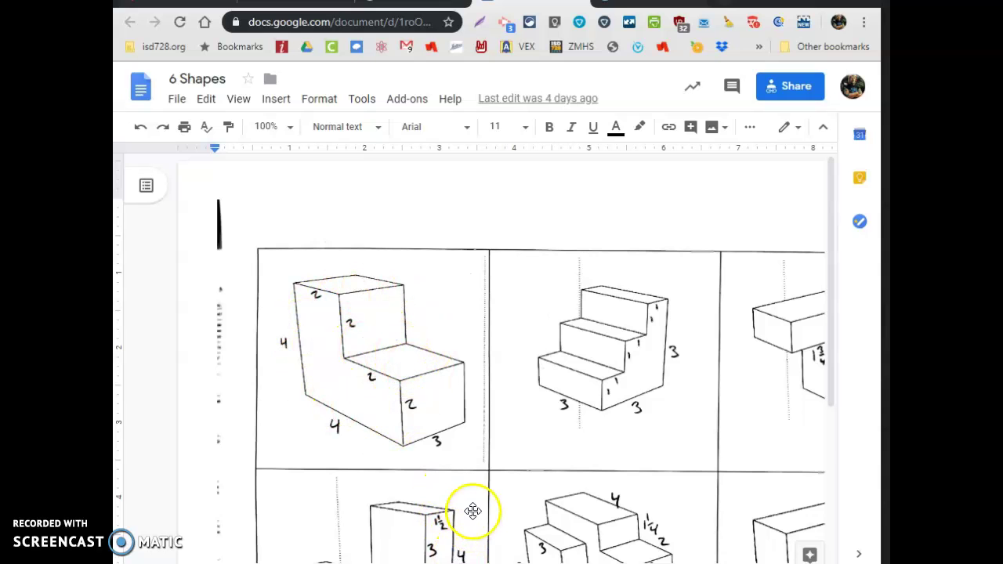
scroll(472, 511, down, 1)
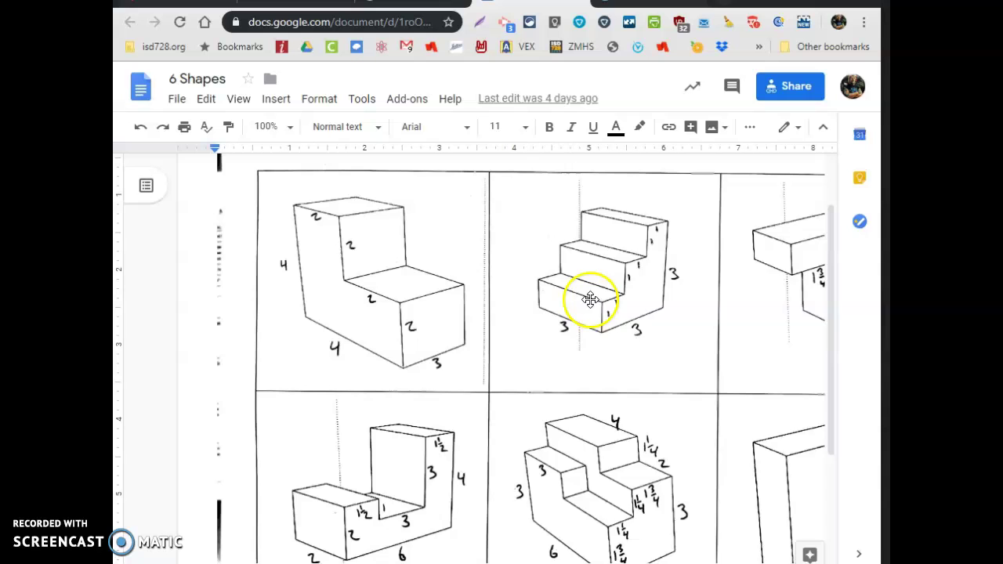
scroll(690, 325, down, 2)
scroll(687, 331, up, 2)
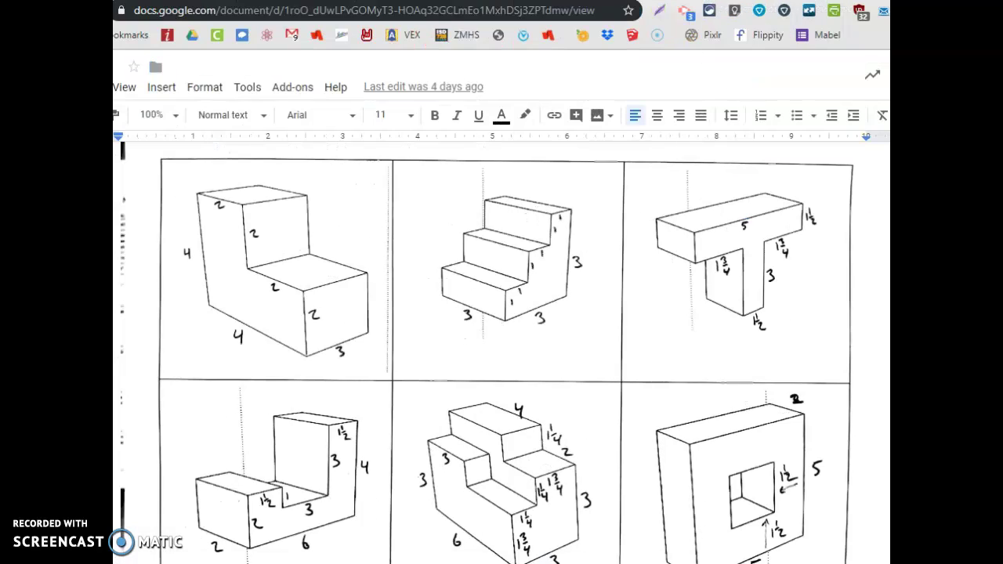
scroll(502, 352, down, 2)
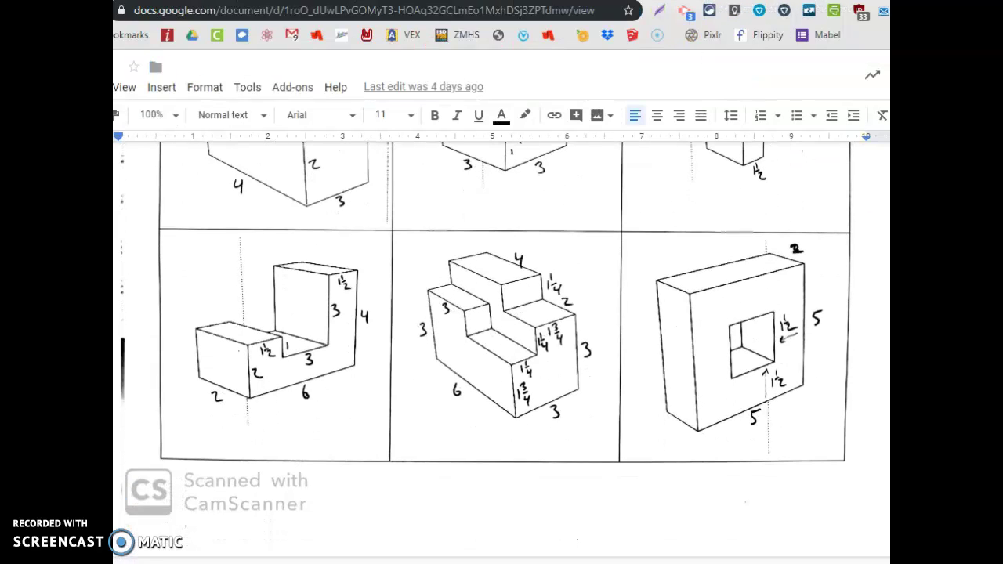
scroll(502, 353, up, 2)
scroll(571, 190, up, 1)
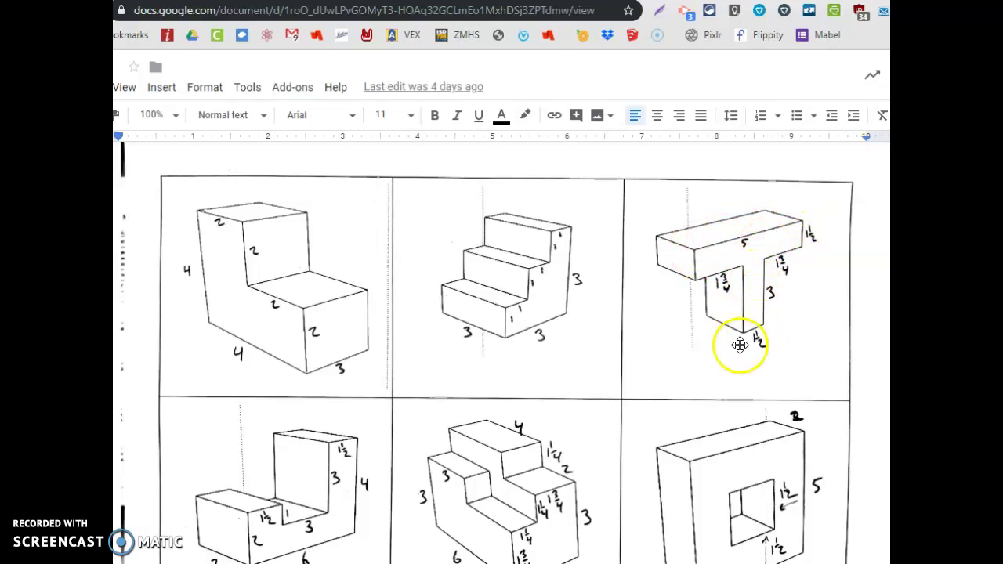
scroll(571, 258, down, 4)
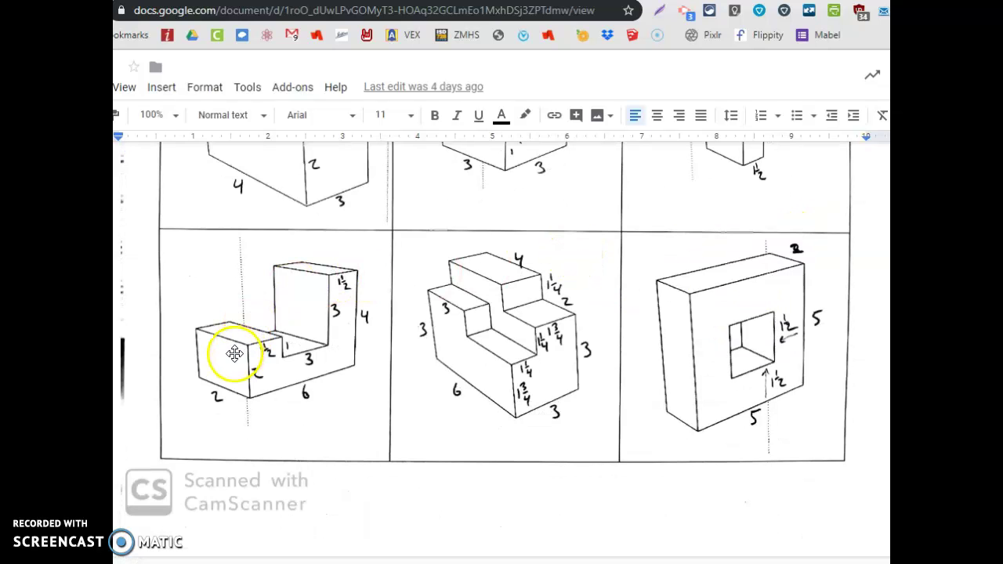